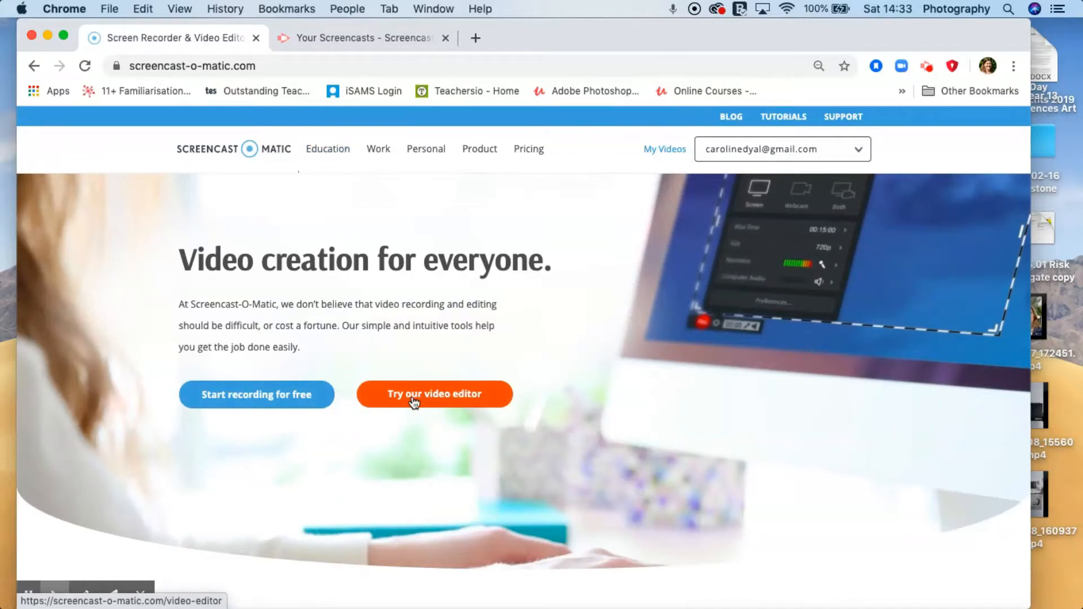
- Open the education pricing for individuals and examine the features of the Deluxe and Premier solo plans
left_click(324, 153)
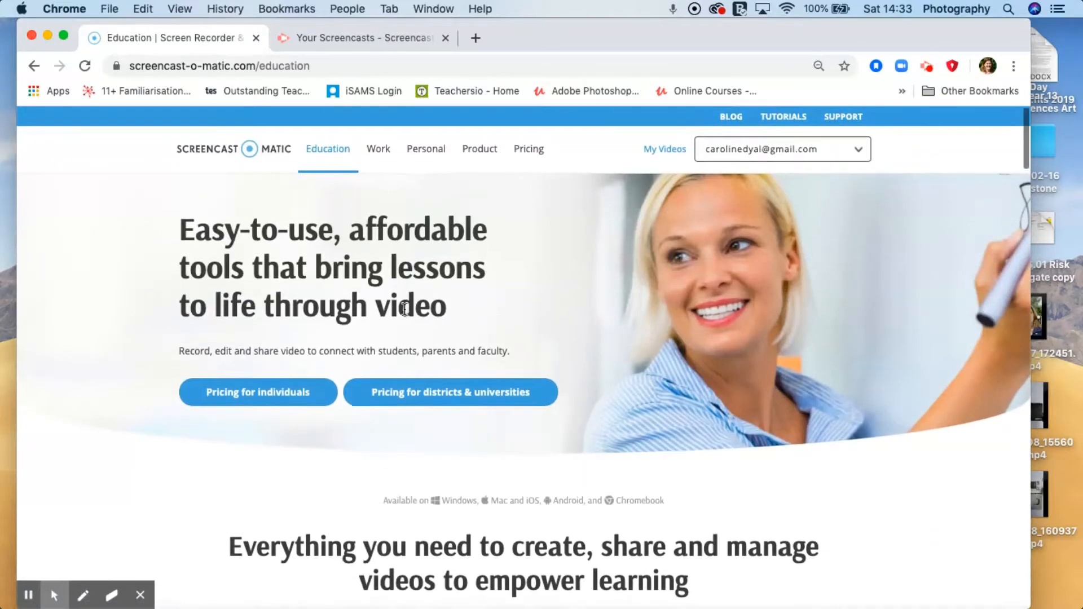
left_click(258, 399)
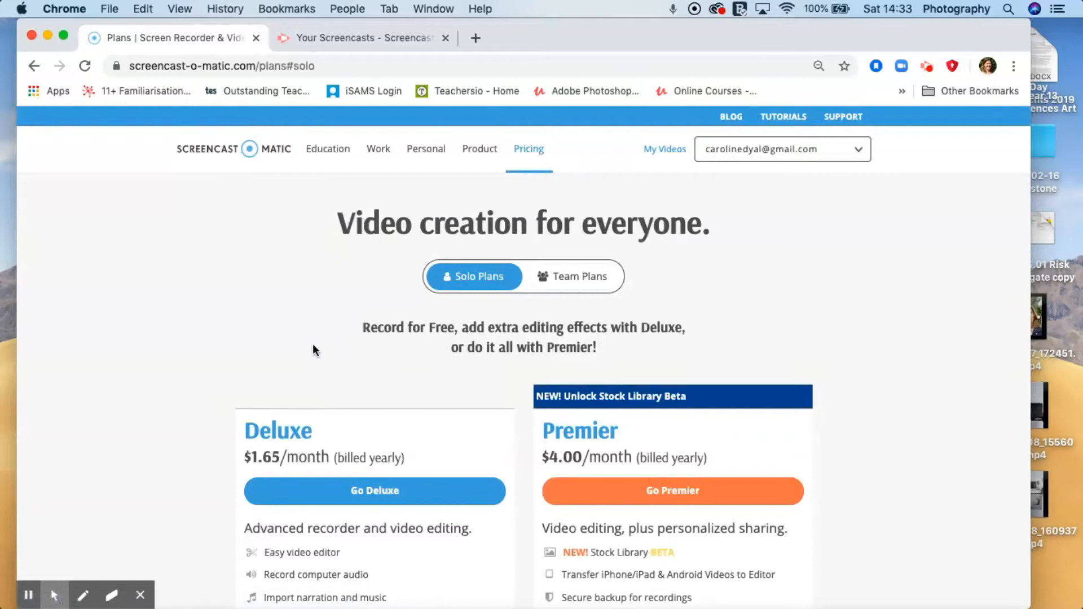
scroll(343, 352, "down", 3)
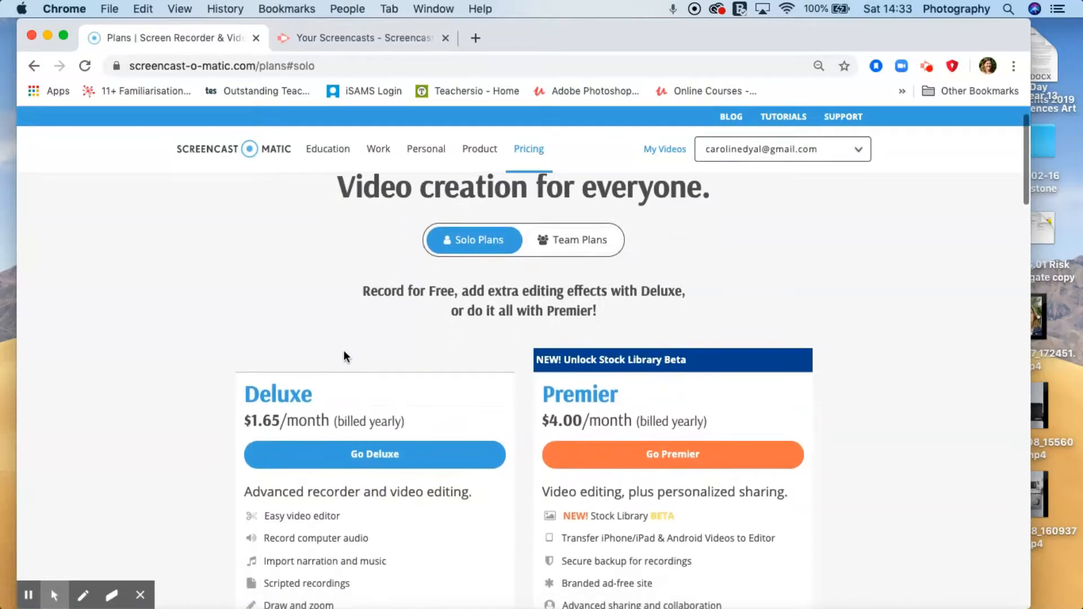
scroll(343, 307, "down", 3)
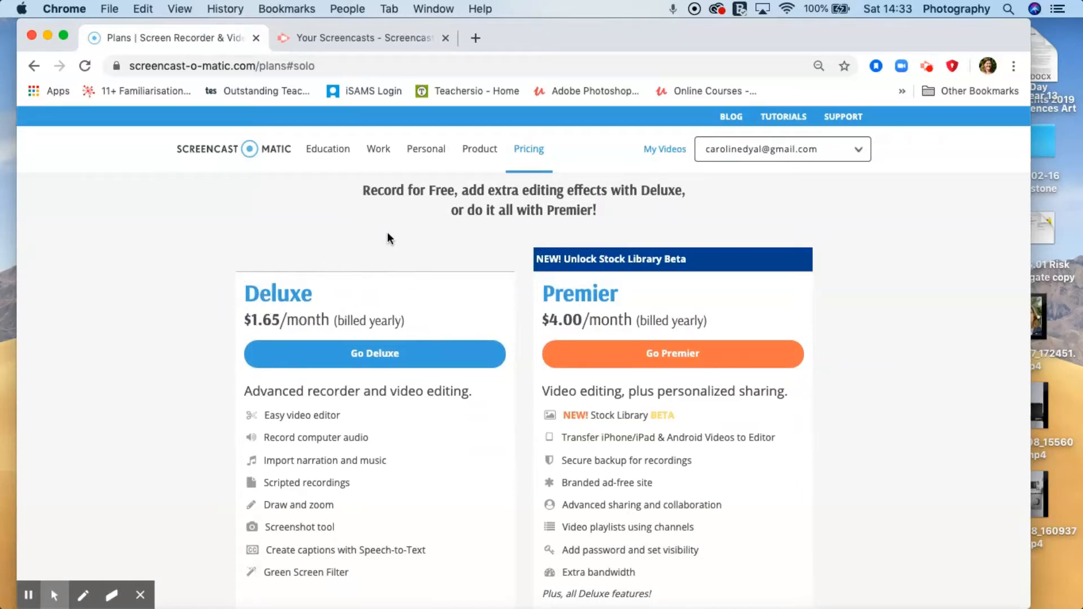
scroll(377, 288, "down", 1)
scroll(348, 305, "down", 2)
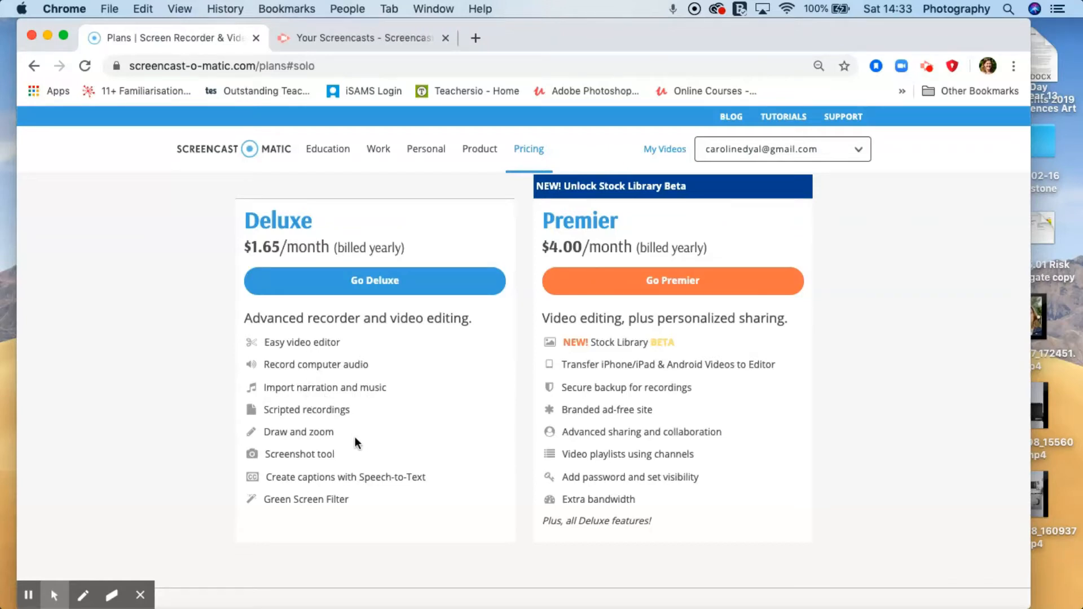
scroll(356, 442, "up", 5)
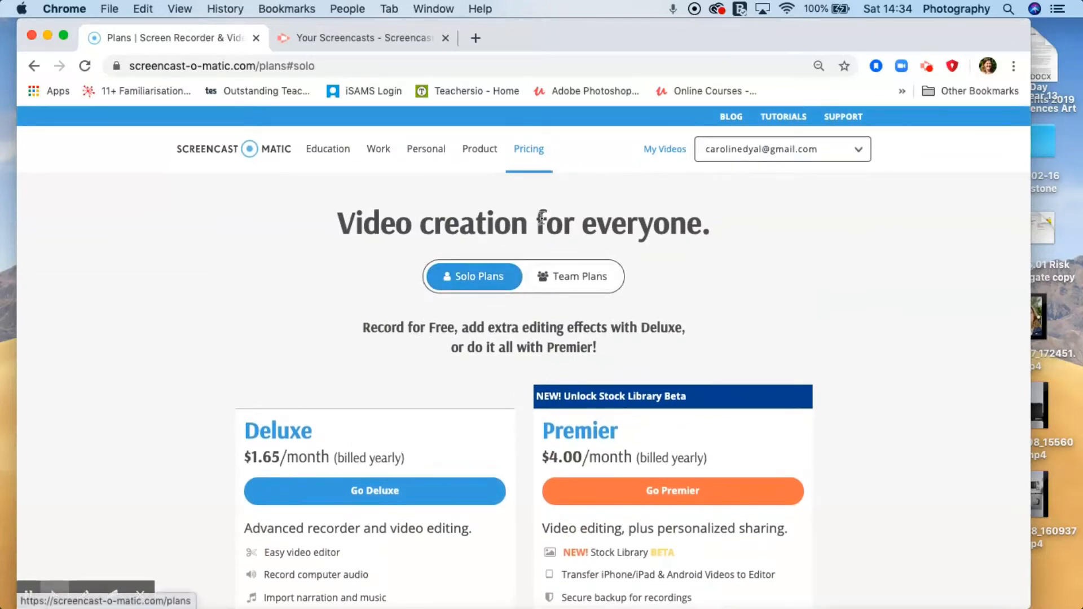
- Launch the Screencast-O-Matic recorder, adjust its capture frame to 1346 x 728, and cancel the recording
mouse_move(883, 594)
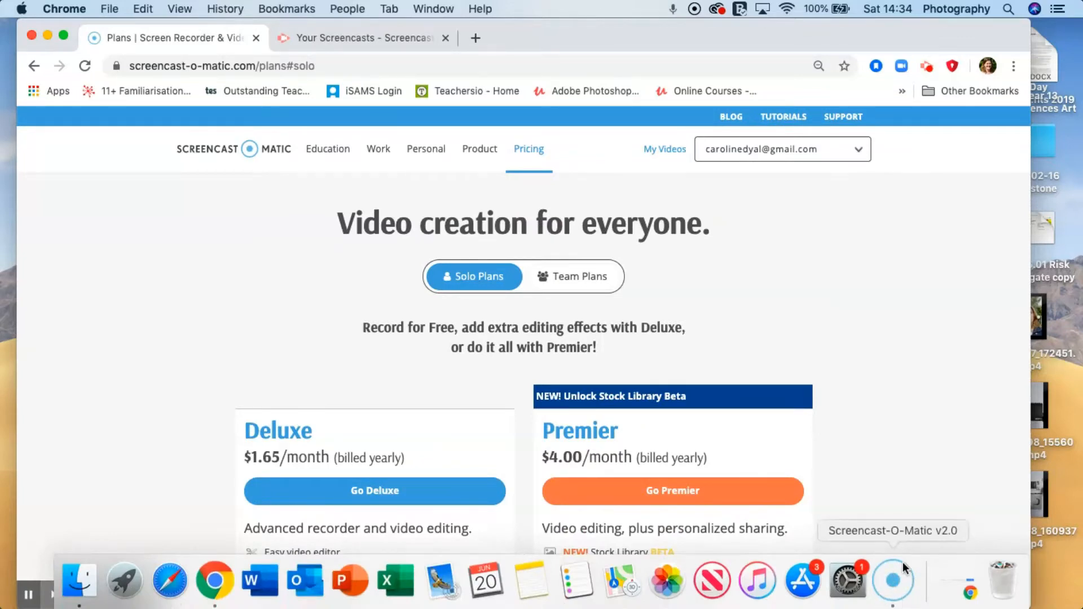
left_click(695, 10)
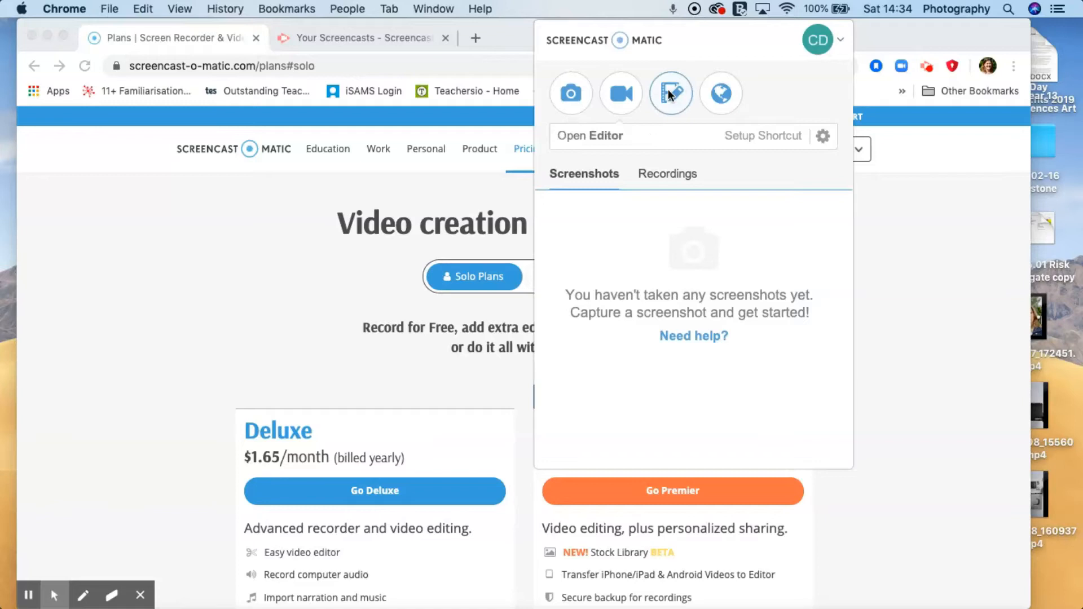
left_click(623, 91)
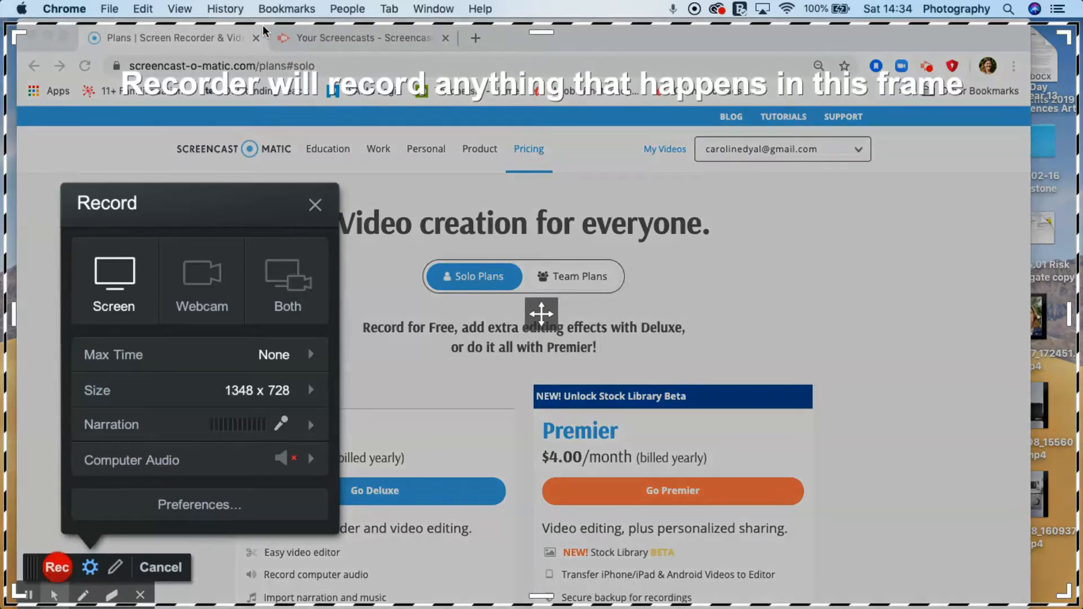
left_click_drag(15, 37, 16, 36)
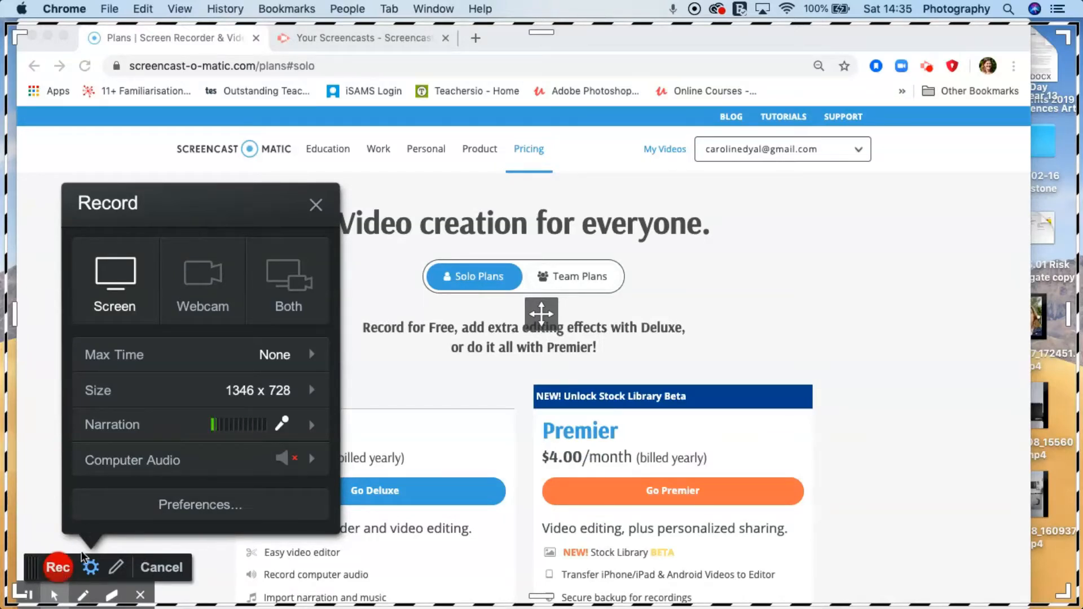
left_click(162, 566)
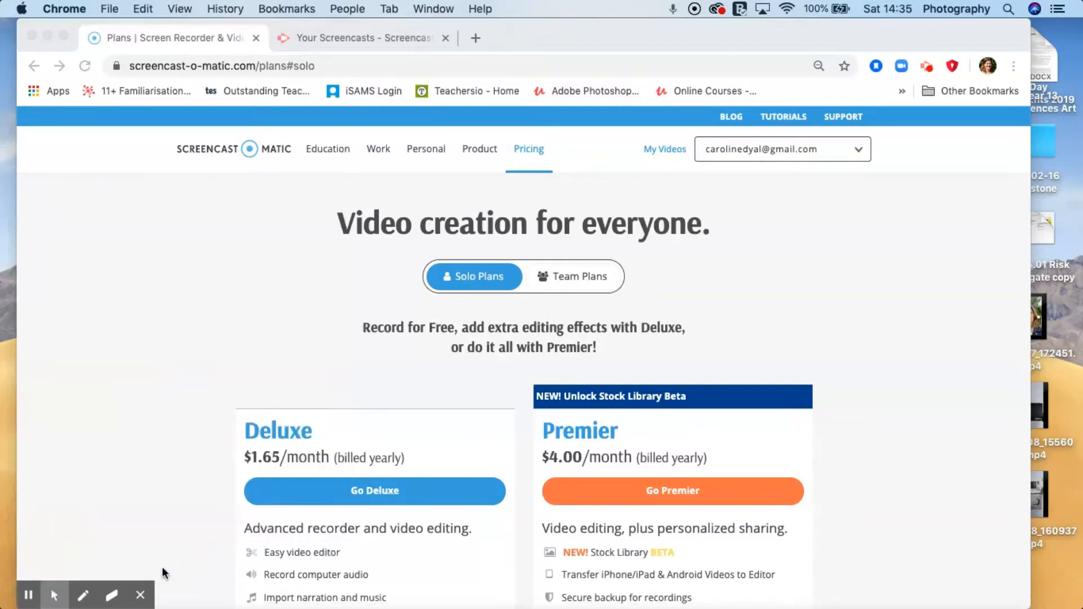
- Launch the Screencast-O-Matic editor and open the recording "Snapshot What is exposure" for editing
left_click(694, 10)
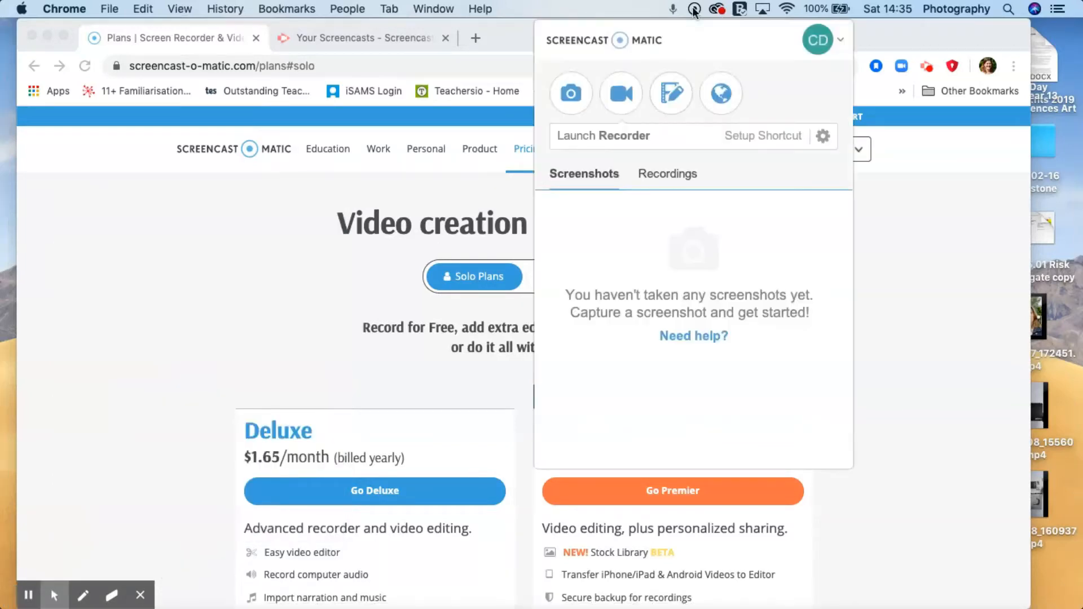
left_click(672, 99)
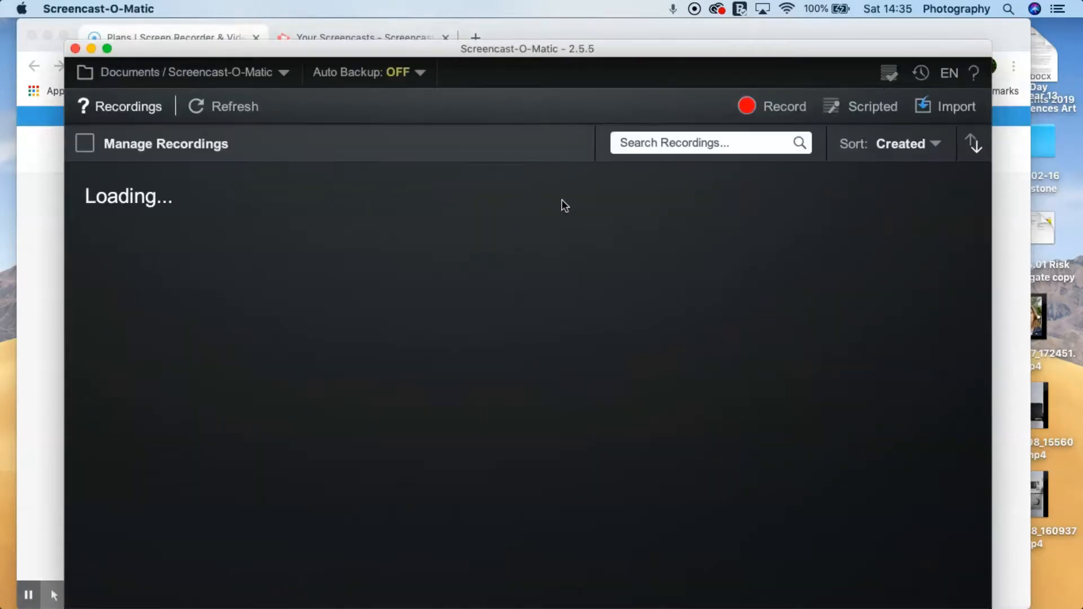
scroll(316, 345, "down", 5)
scroll(316, 345, "up", 5)
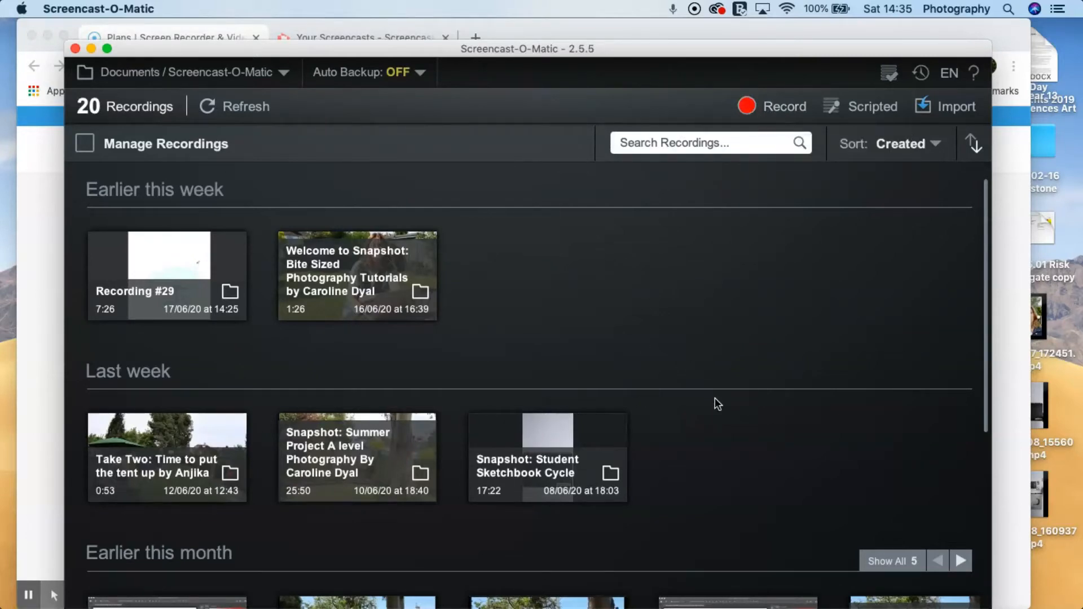
scroll(715, 398, "down", 5)
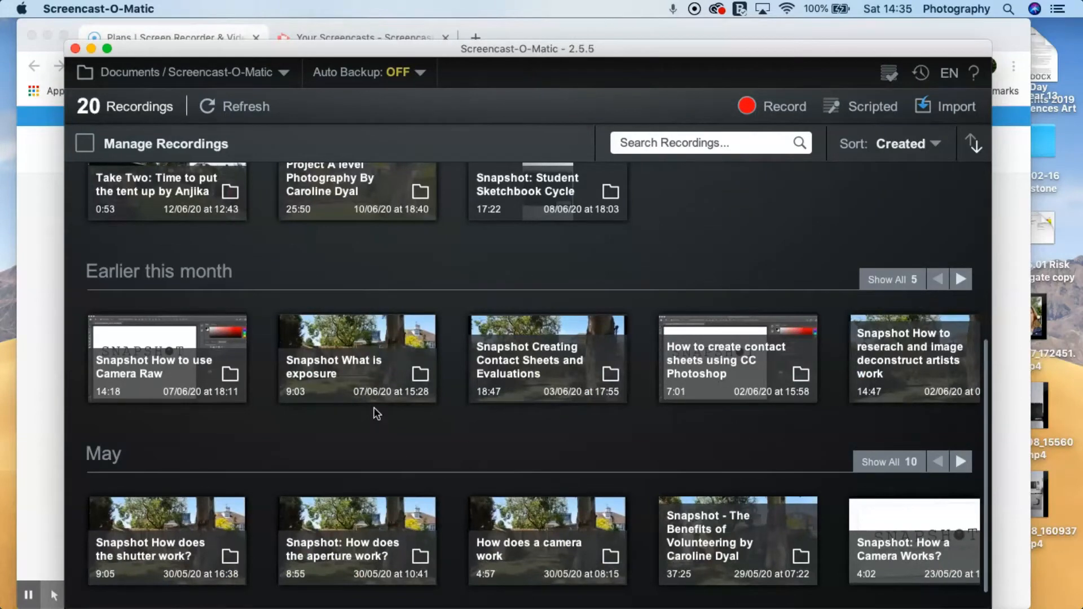
left_click(360, 365)
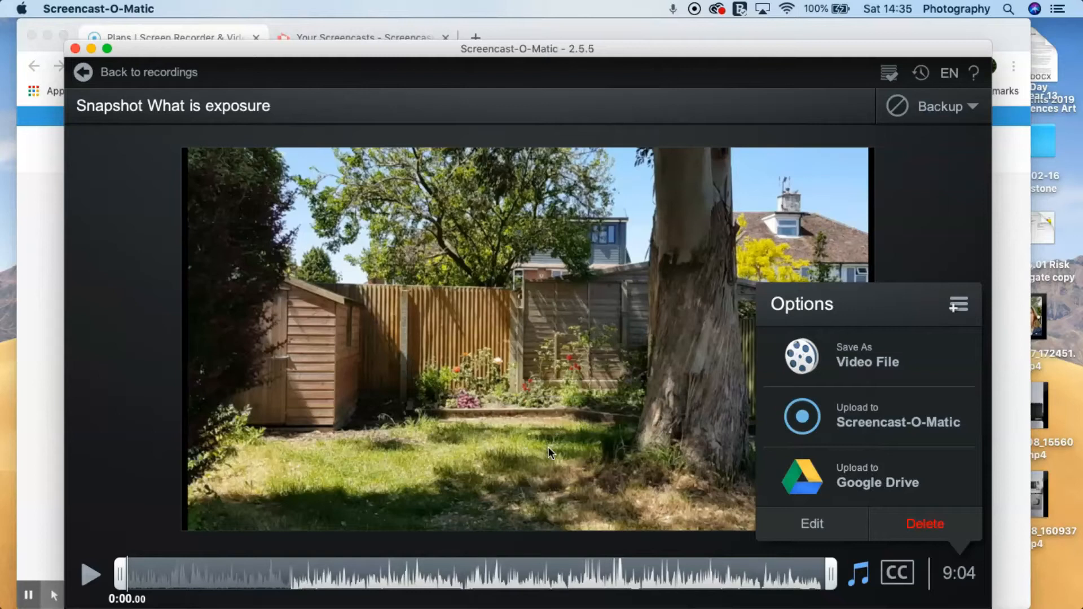
left_click(796, 529)
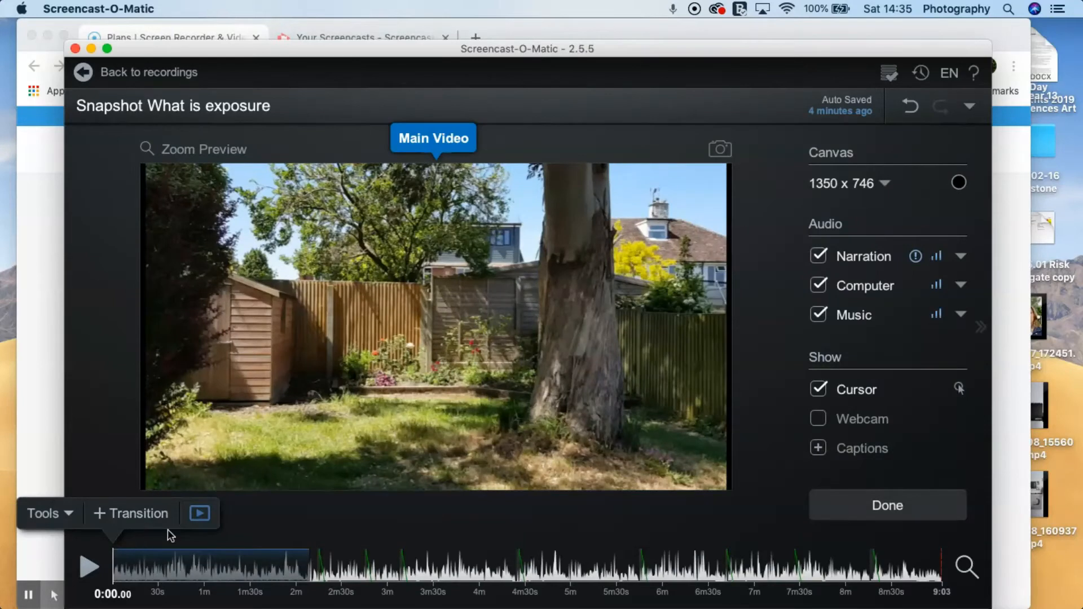
- Move the playhead to 2:19.12, on the exposure definition slide, and examine the available editing tools
left_click_drag(115, 561, 310, 571)
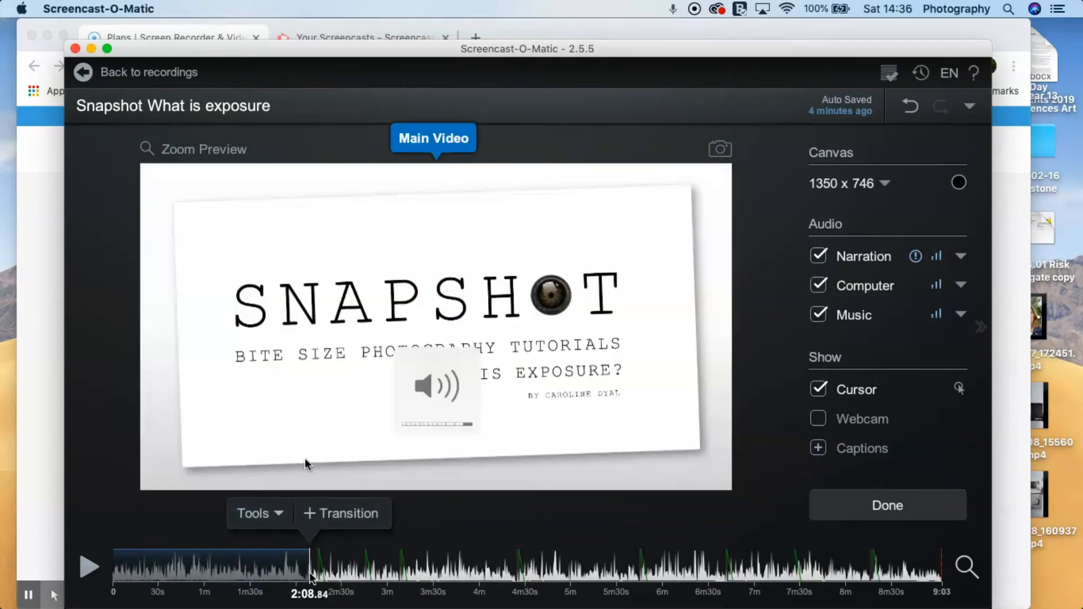
left_click(279, 512)
mouse_move(284, 273)
left_click_drag(310, 574, 325, 569)
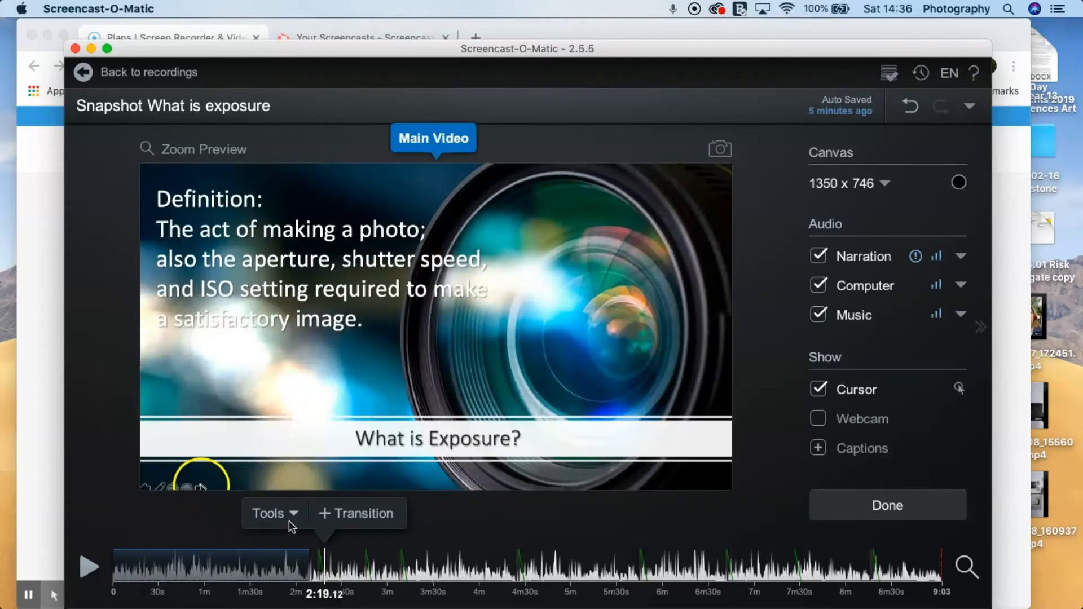
left_click(294, 514)
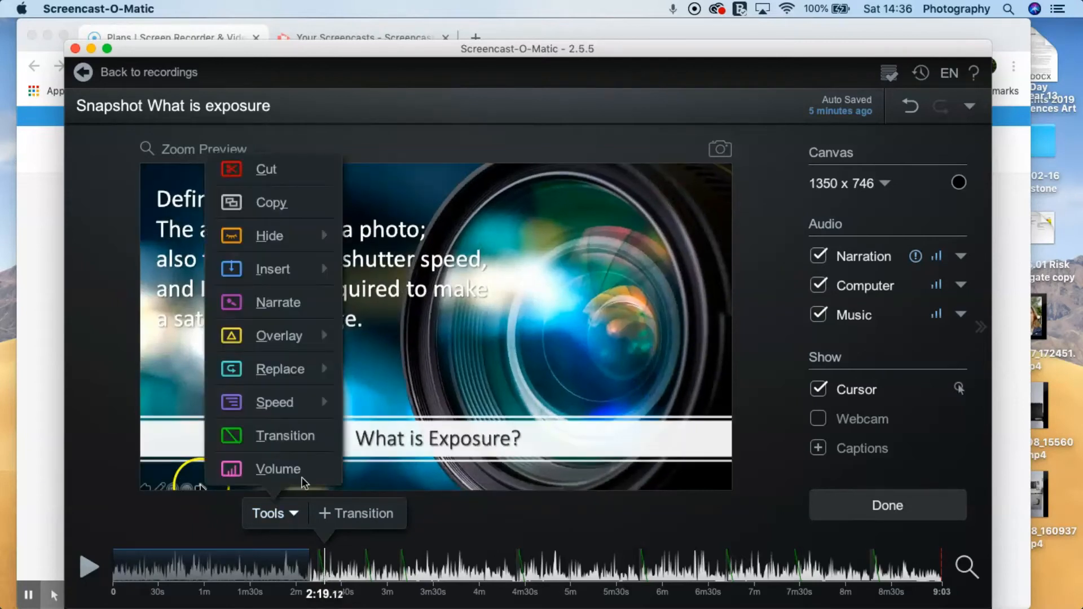
left_click(389, 438)
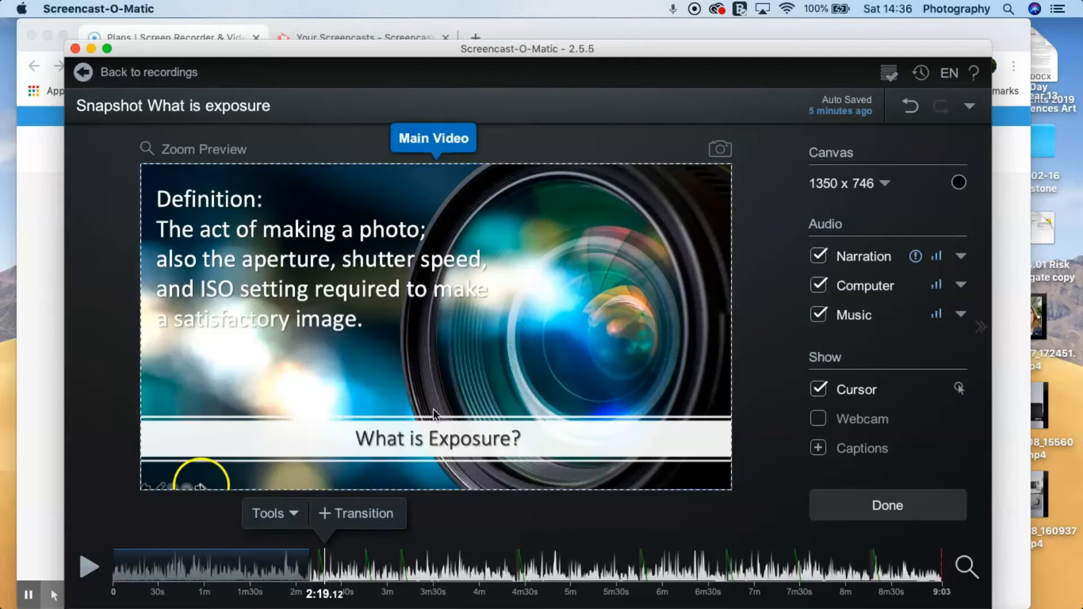
- Try a 4-second Cube transition at 2:19.12 in the main video and undo it
left_click(359, 514)
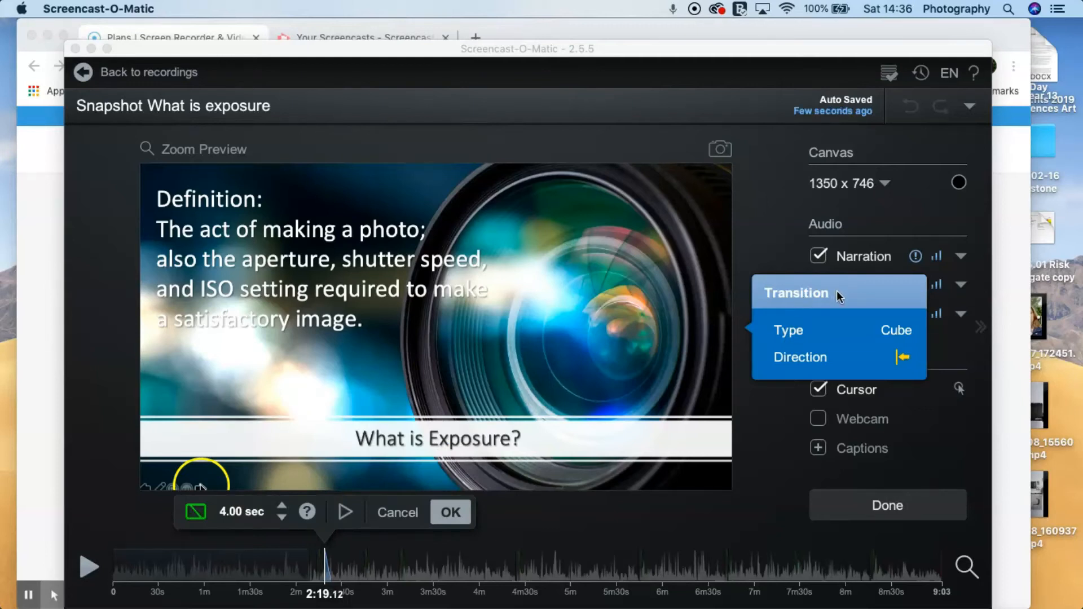
left_click(799, 334)
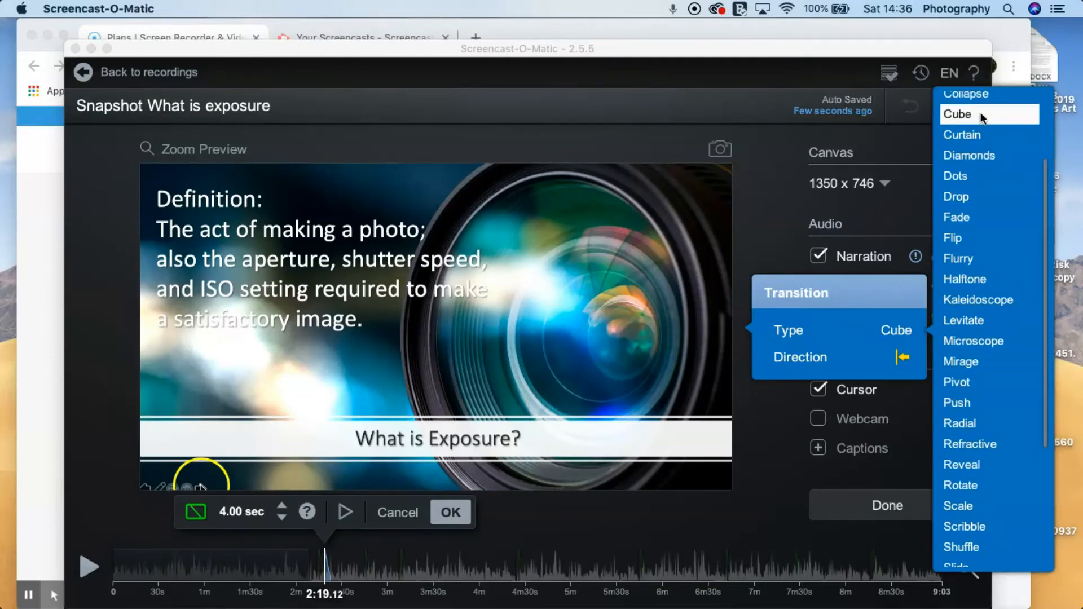
left_click(982, 118)
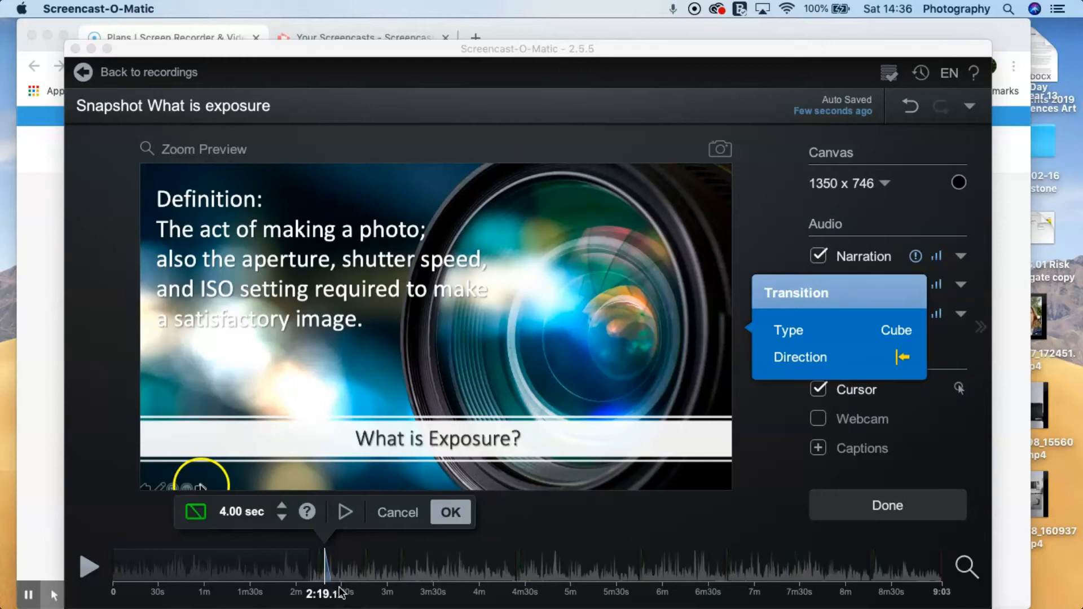
left_click(463, 522)
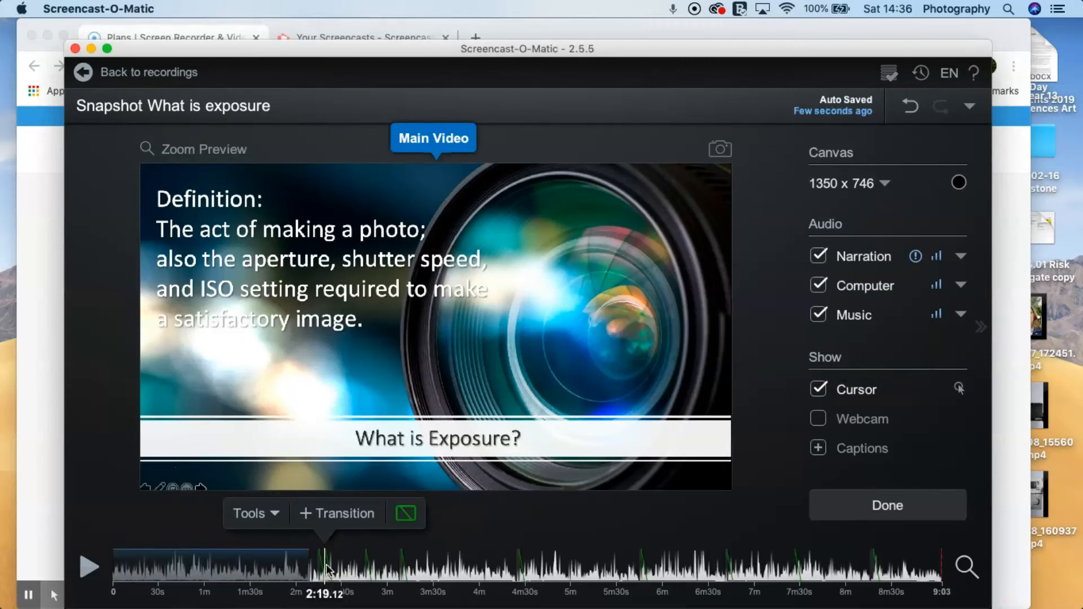
key("super+z")
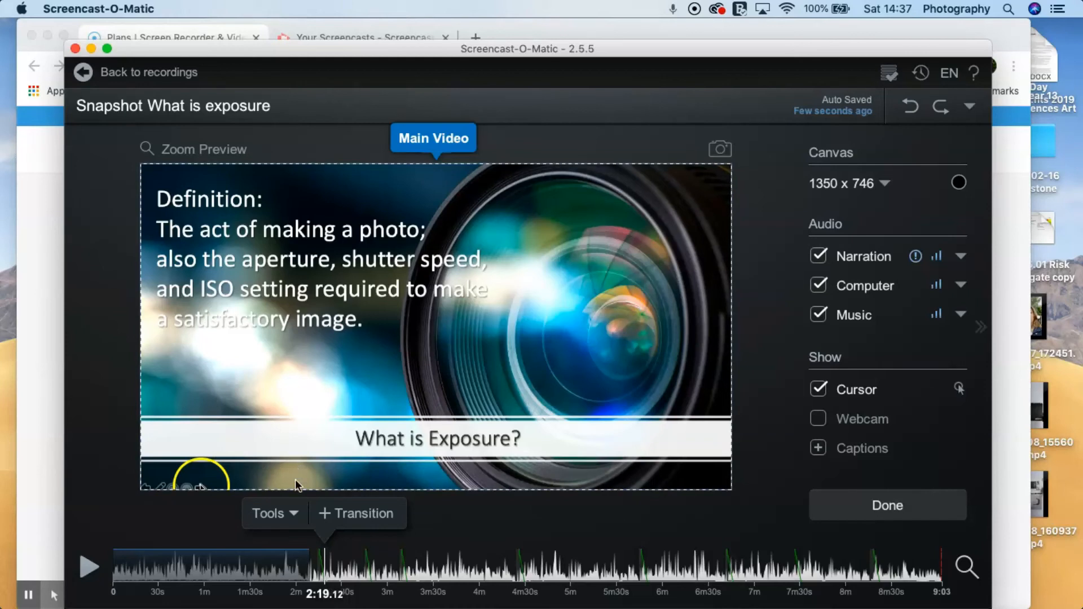
- Examine the overlay types offered among the editing tools and dismiss the list without adding one
left_click(293, 509)
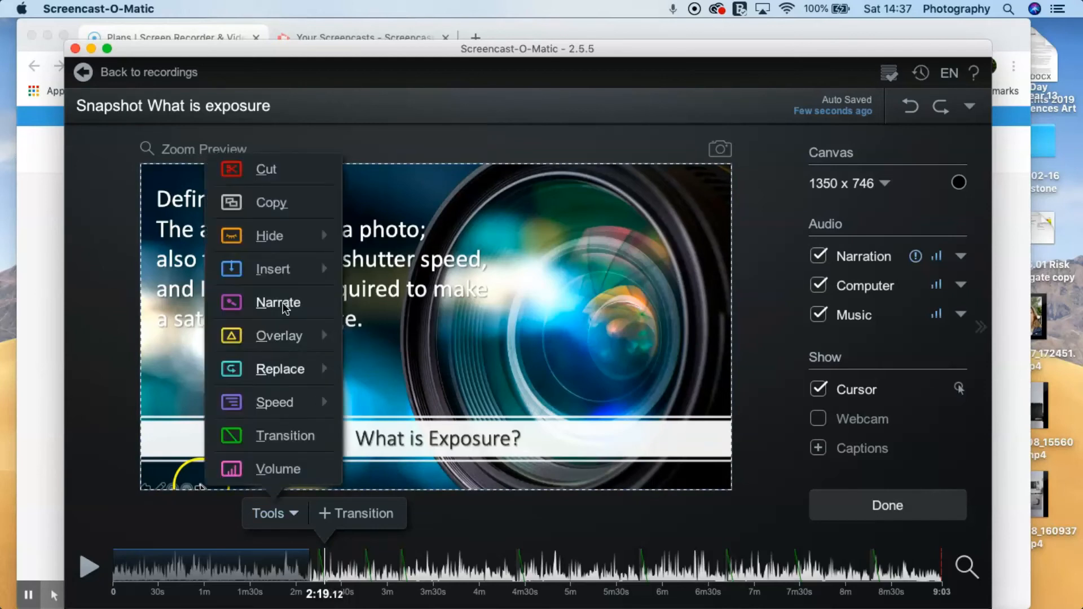
mouse_move(285, 334)
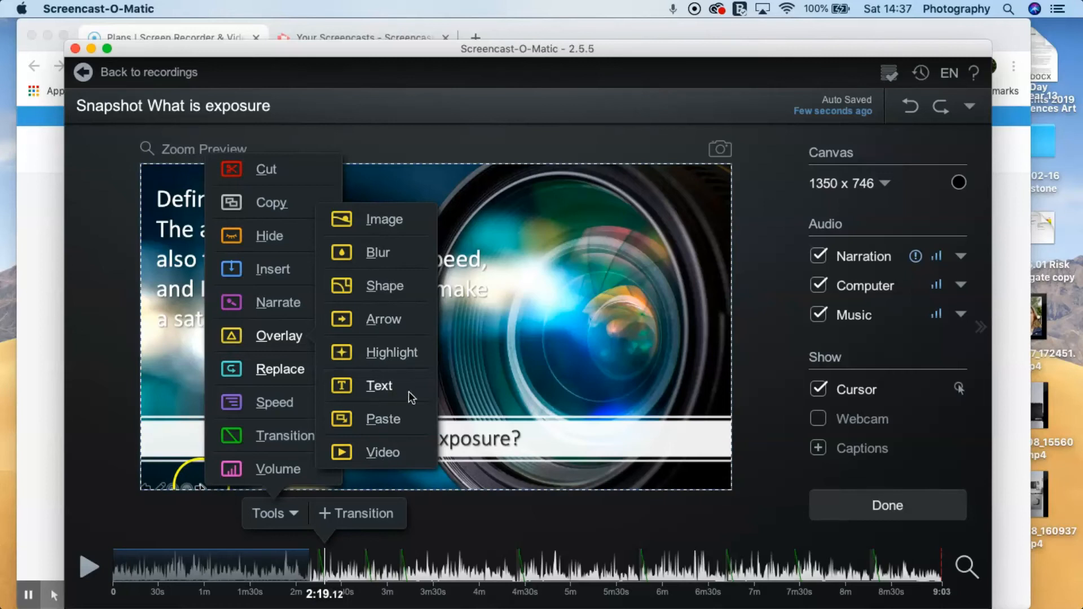
left_click(476, 523)
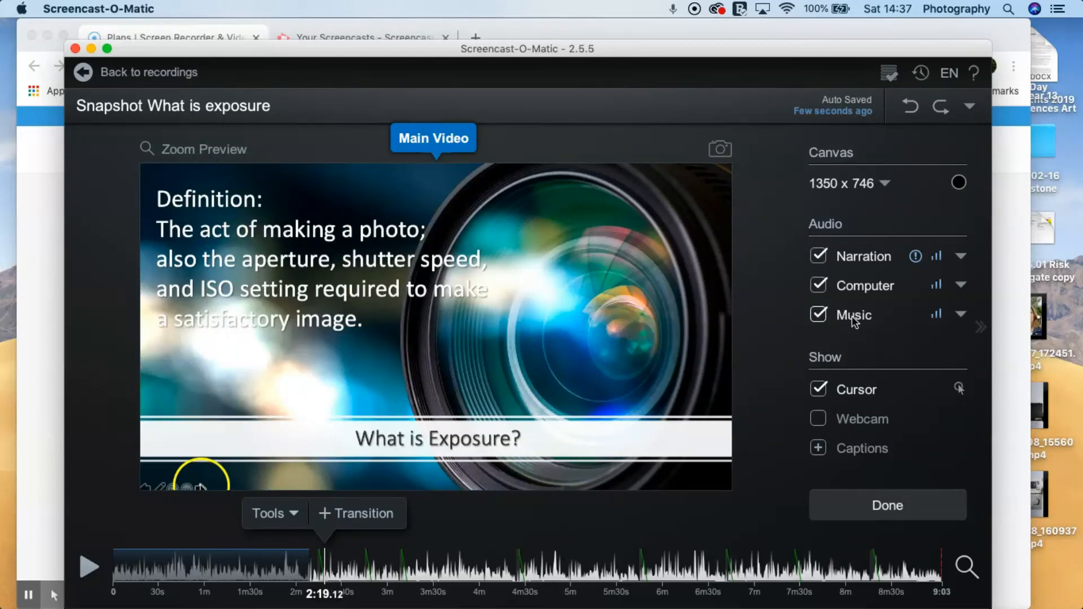
- Examine the music volume and fade options, and browse the available background music tracks
left_click(935, 316)
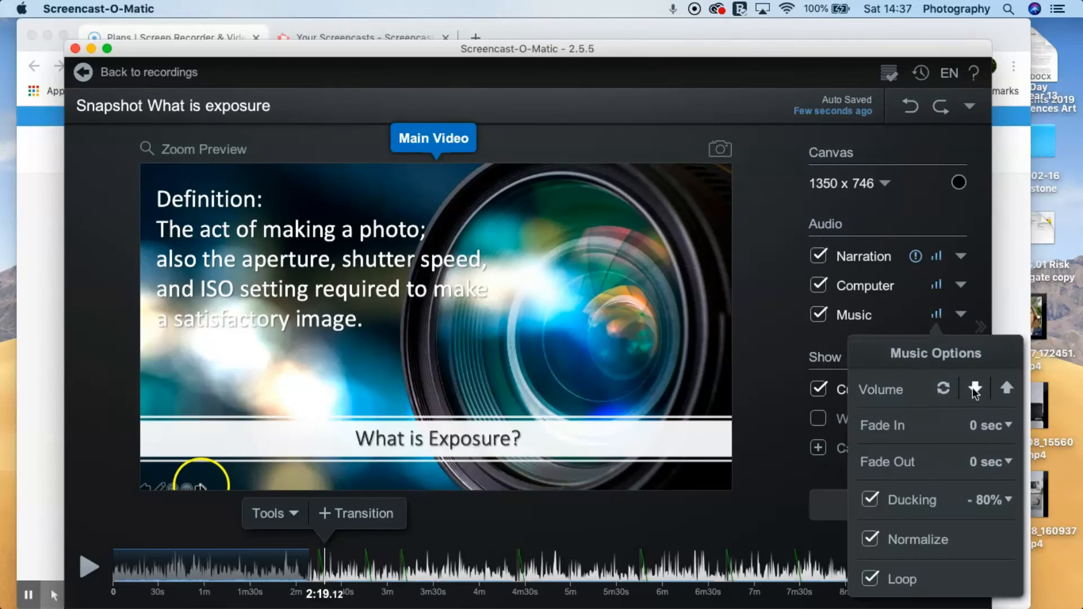
left_click(936, 316)
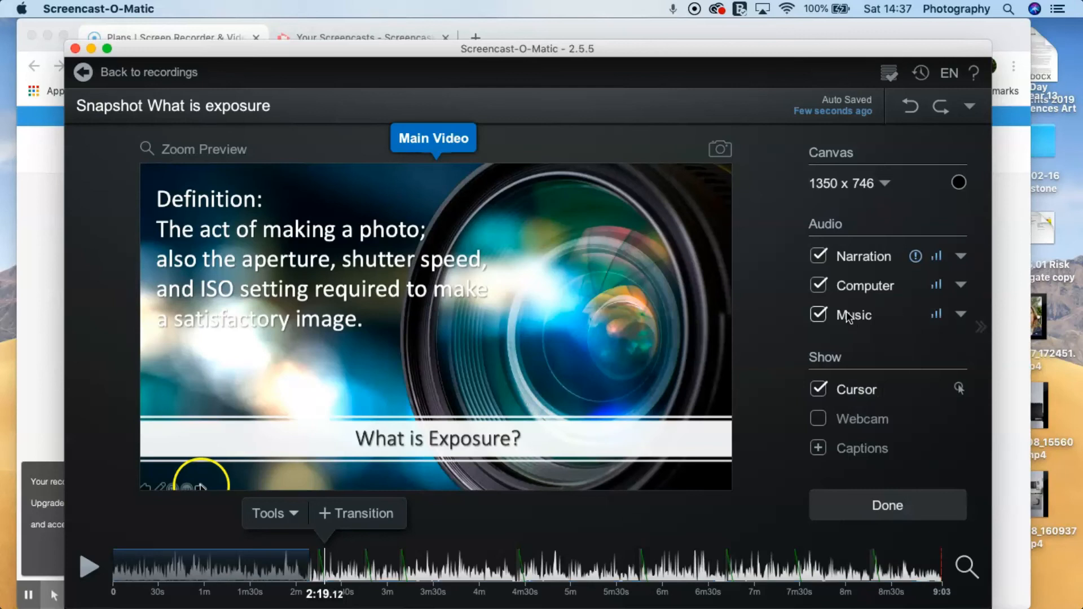
left_click(961, 314)
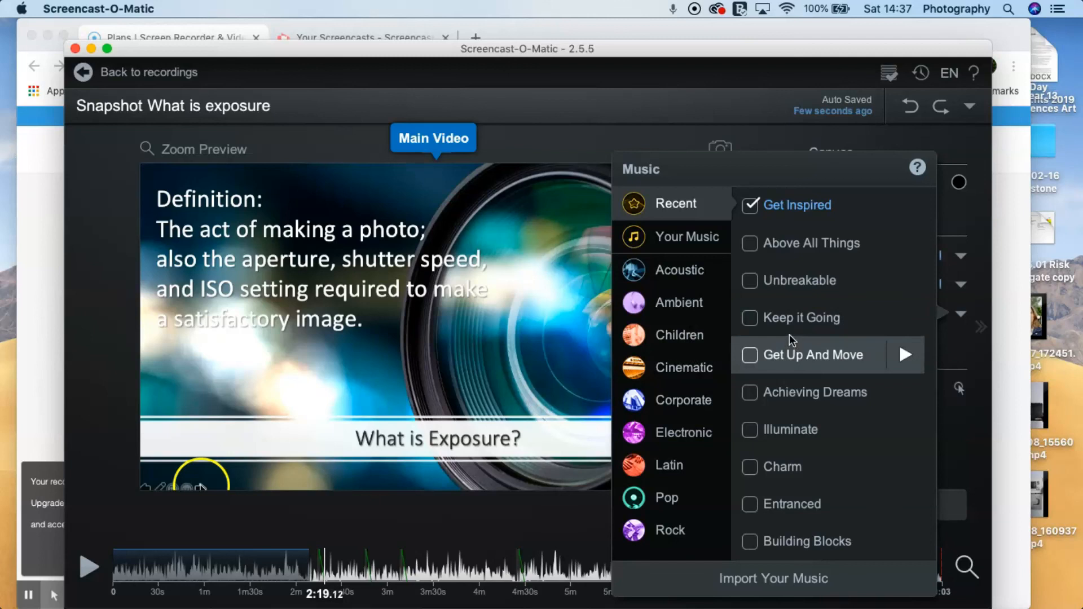
left_click(536, 352)
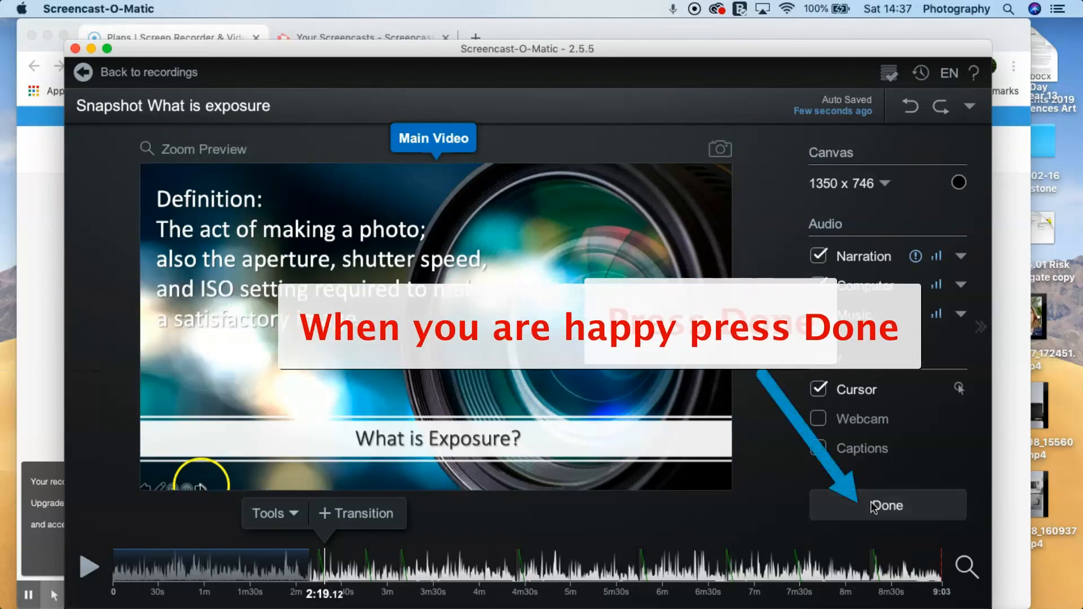
- Finish editing the recording "Snapshot What is exposure"
left_click(892, 507)
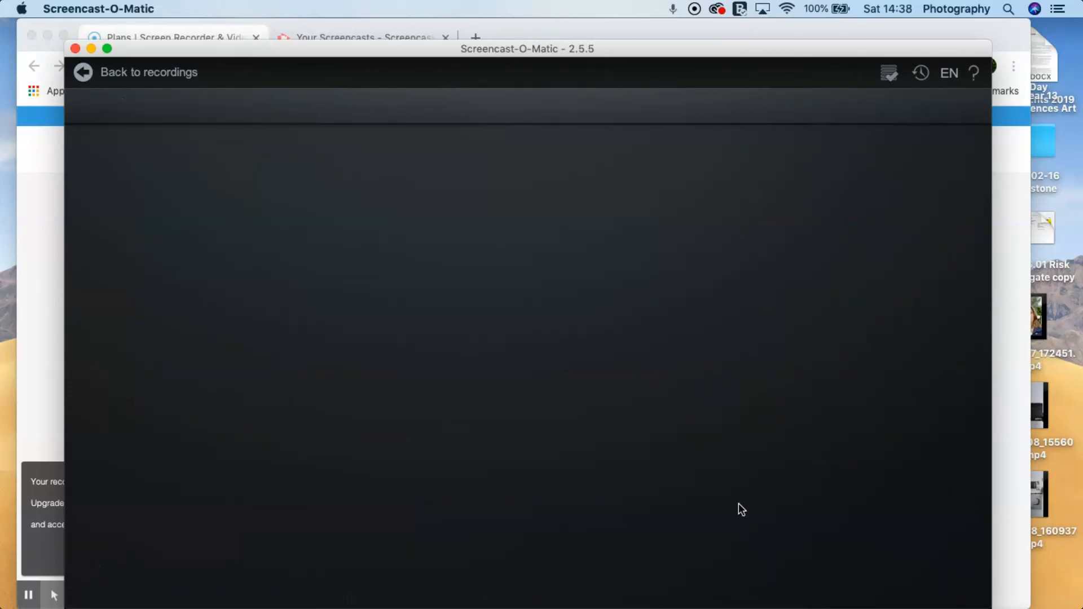